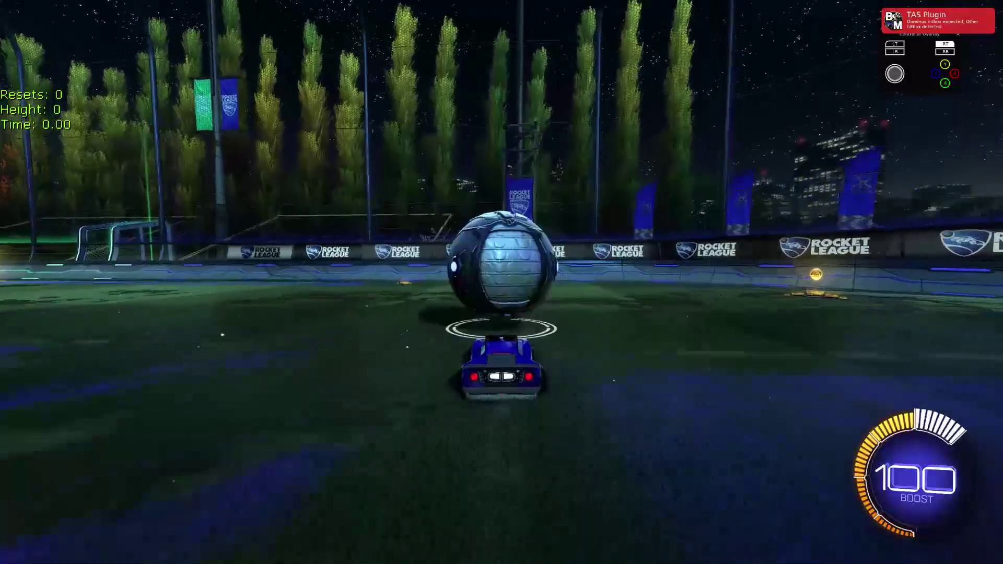
- Pause the game over the night-time free-play field
key("Escape")
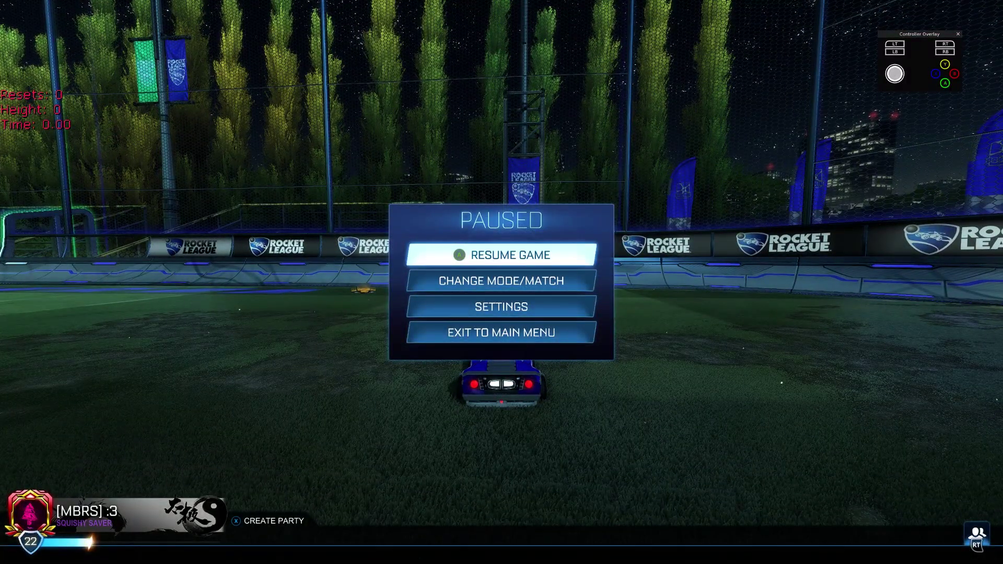
- Check the TAS Plugin's start-recording and popup options, then begin a New TAS to reach the overwrite warning
key("F2")
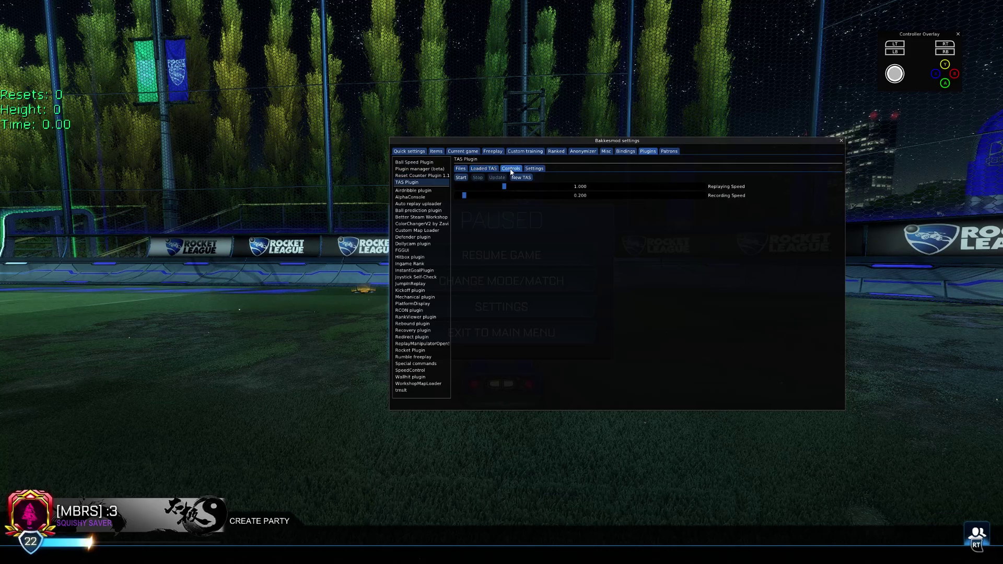
left_click(534, 169)
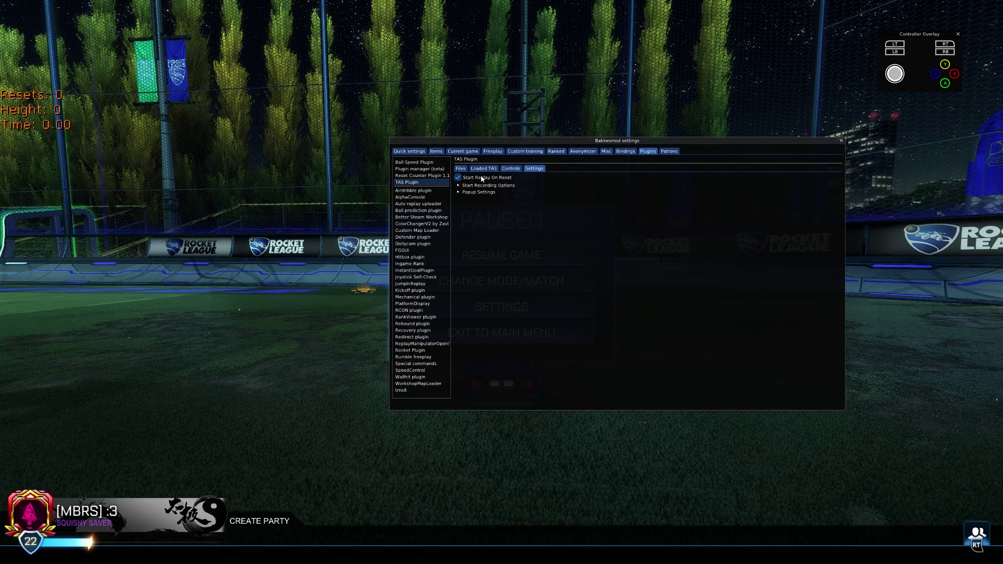
left_click(491, 185)
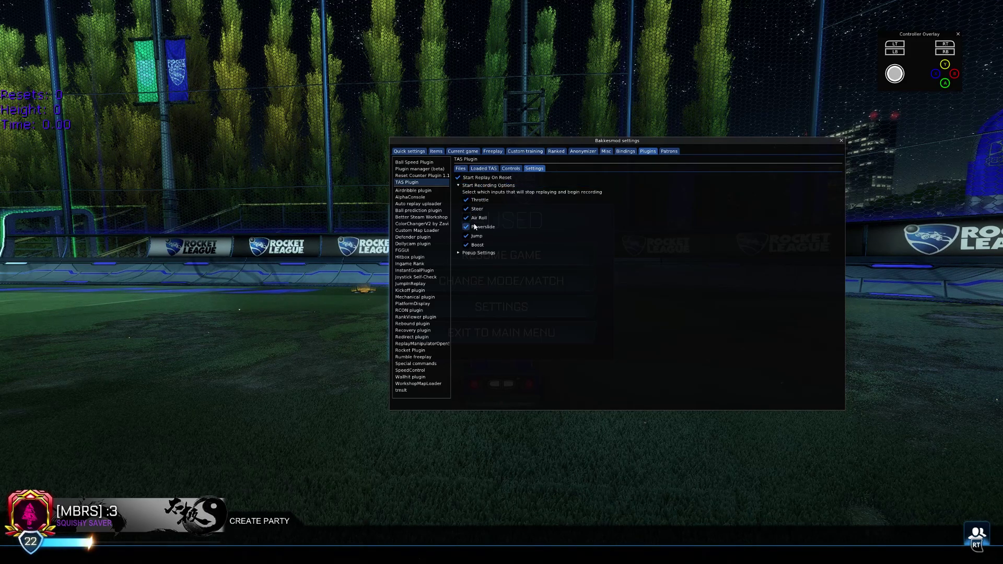
left_click(474, 254)
left_click(474, 252)
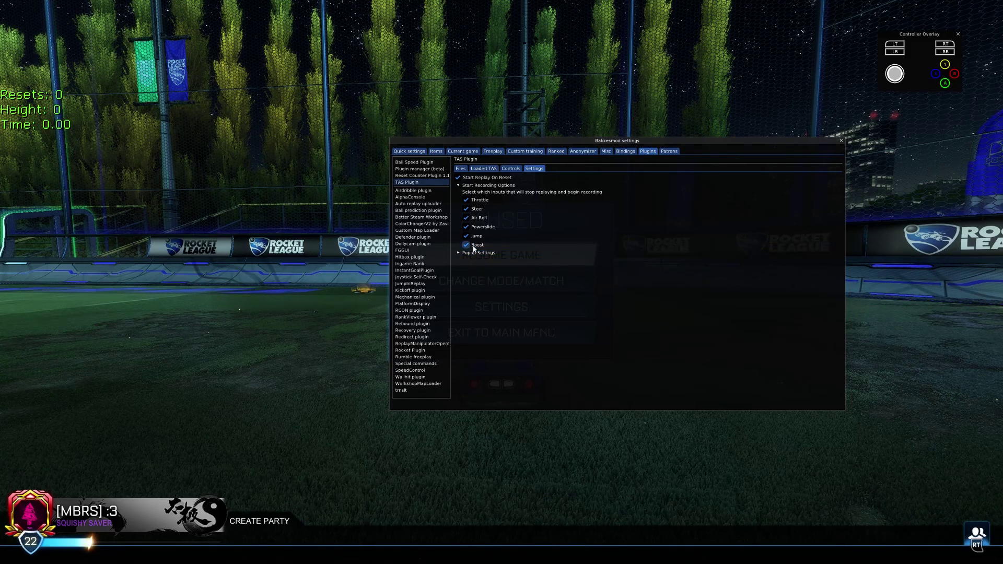
left_click(511, 168)
left_click(521, 177)
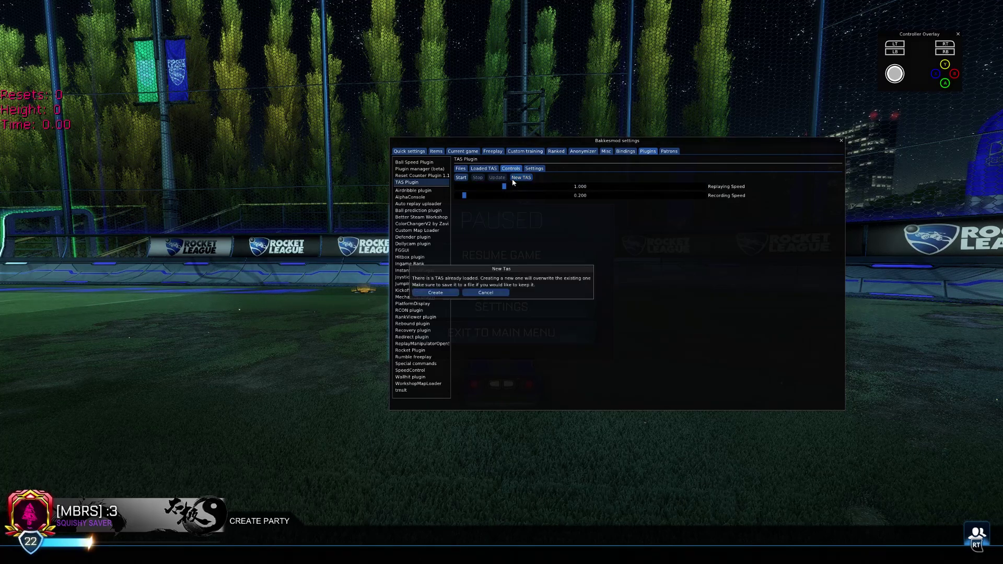
- Confirm the overwrite, create a TAS named 'TAS tutorial', and resume free play
left_click(449, 292)
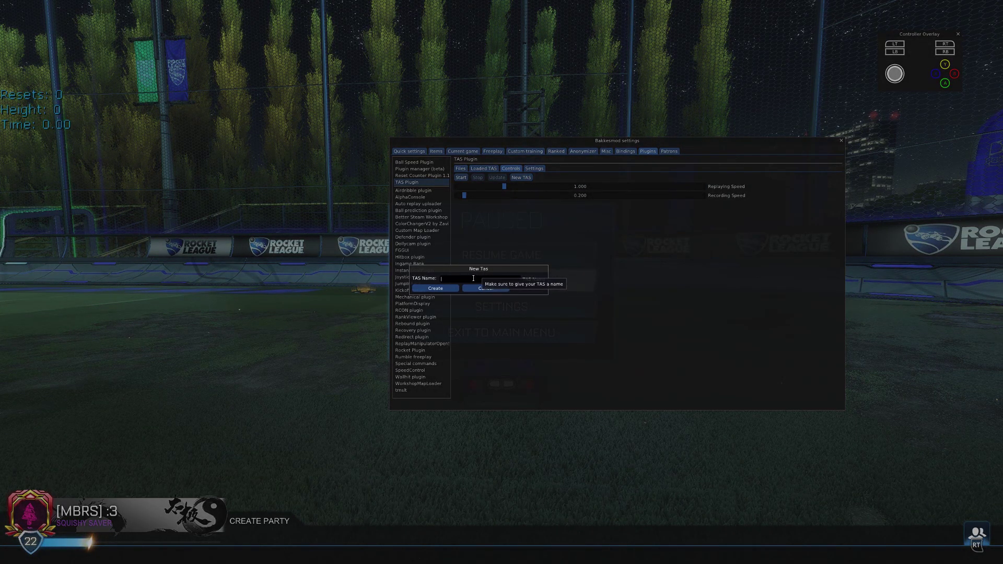
type("TAS tutorial")
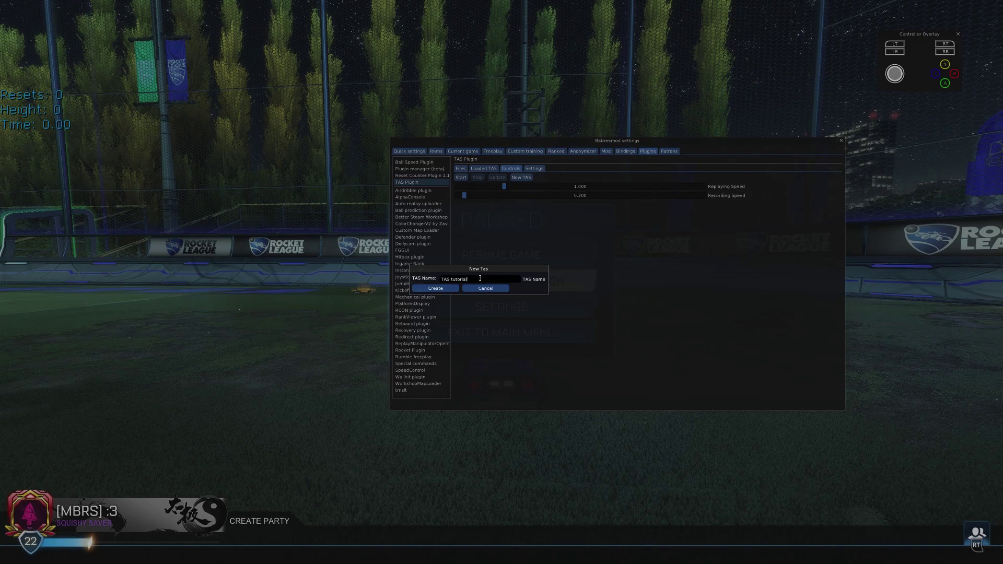
left_click(435, 288)
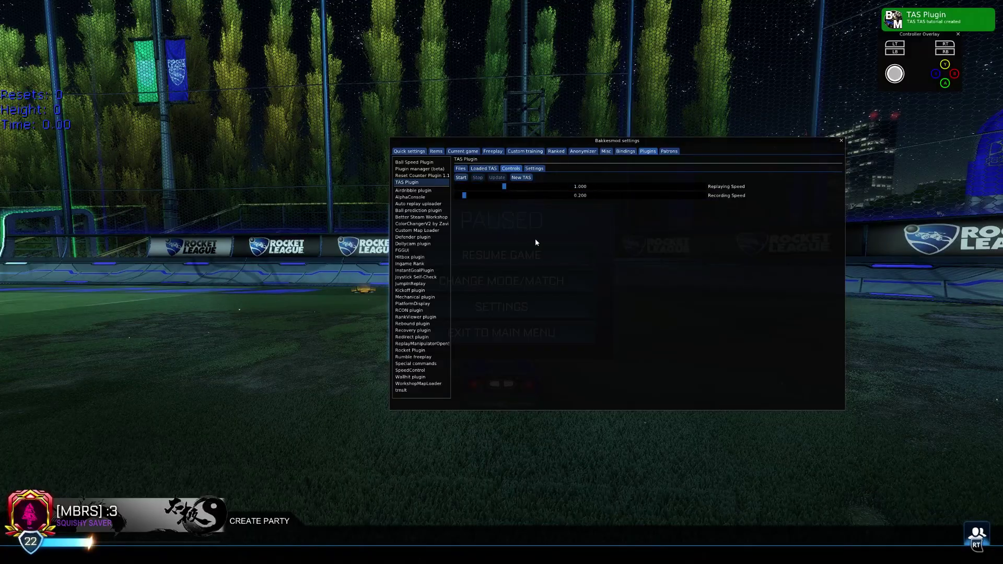
key("Escape")
- Drive the car at the ball, resetting to the start spot as needed while recording
key("w")
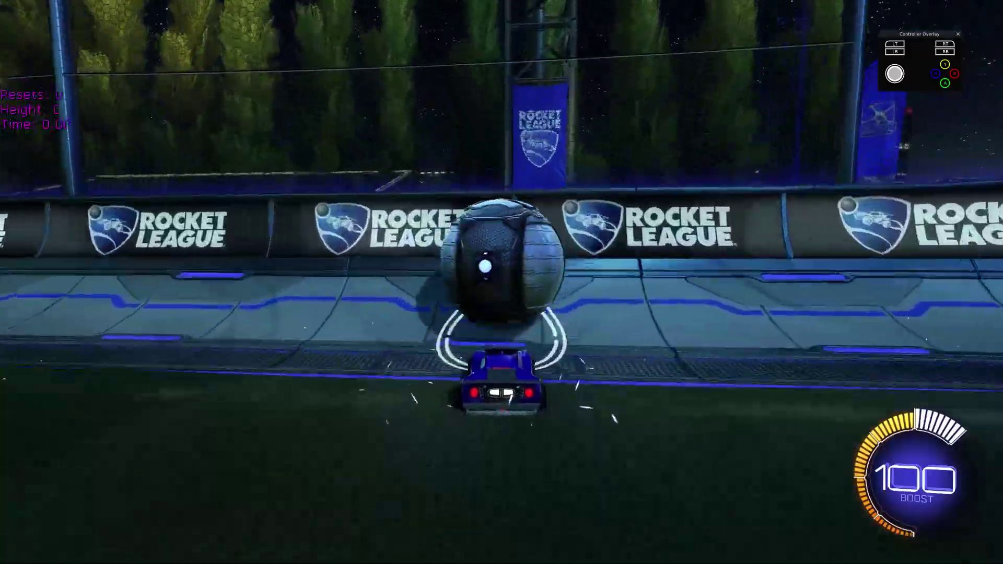
key("BackSpace")
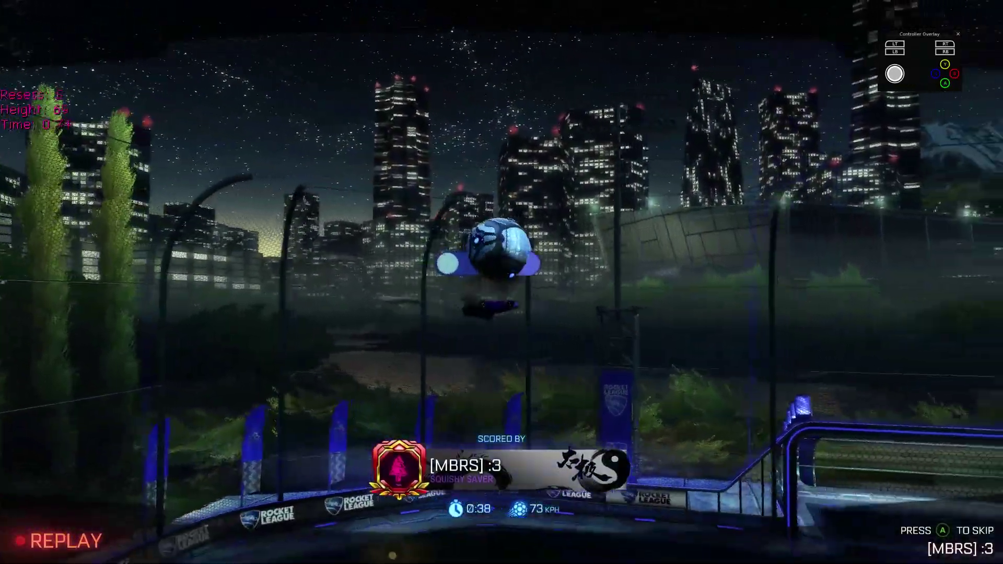
- Save the 'TAS tutorial' recording from Loaded TAS, then go to the main menu's key bindings
key("F2")
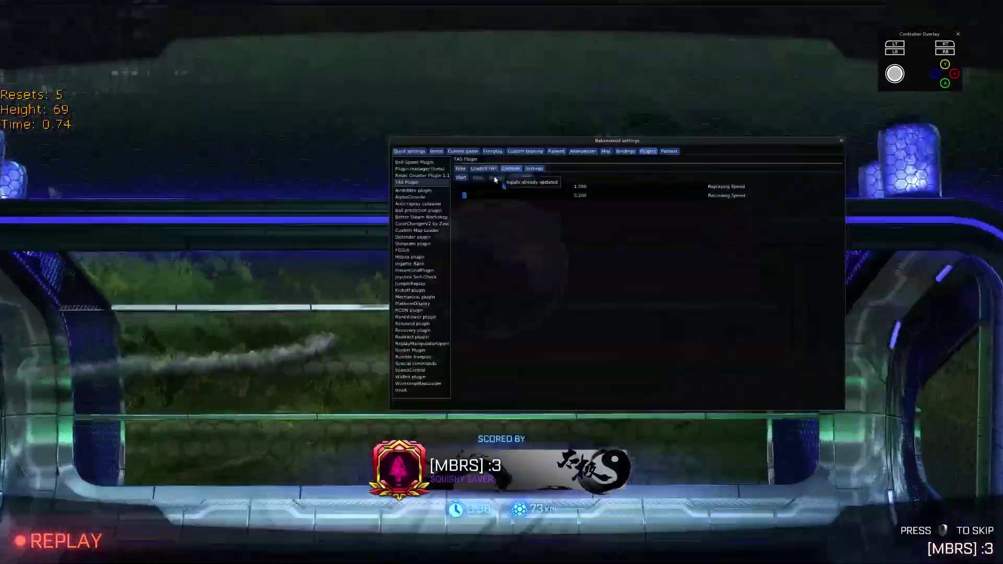
key("F2")
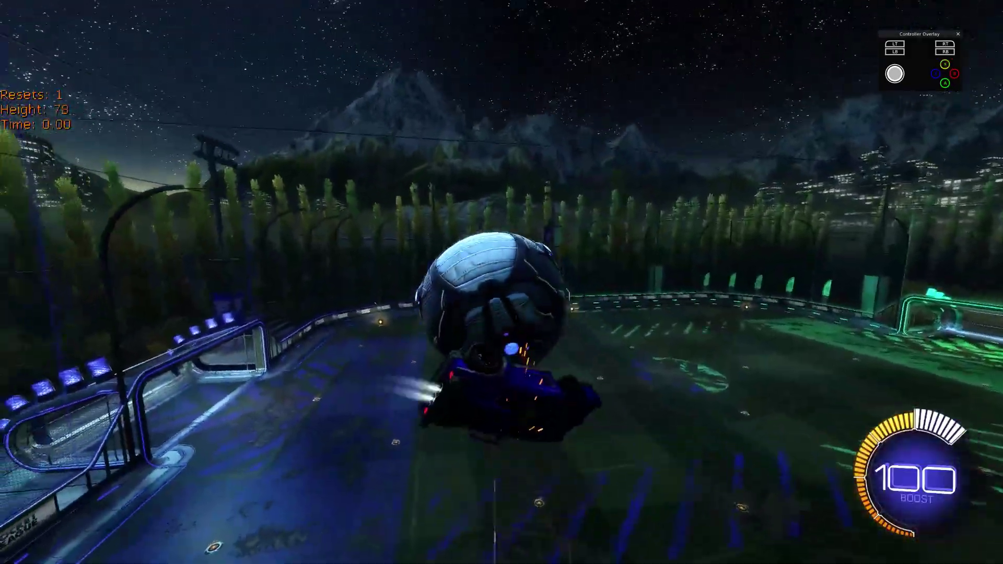
key("F2")
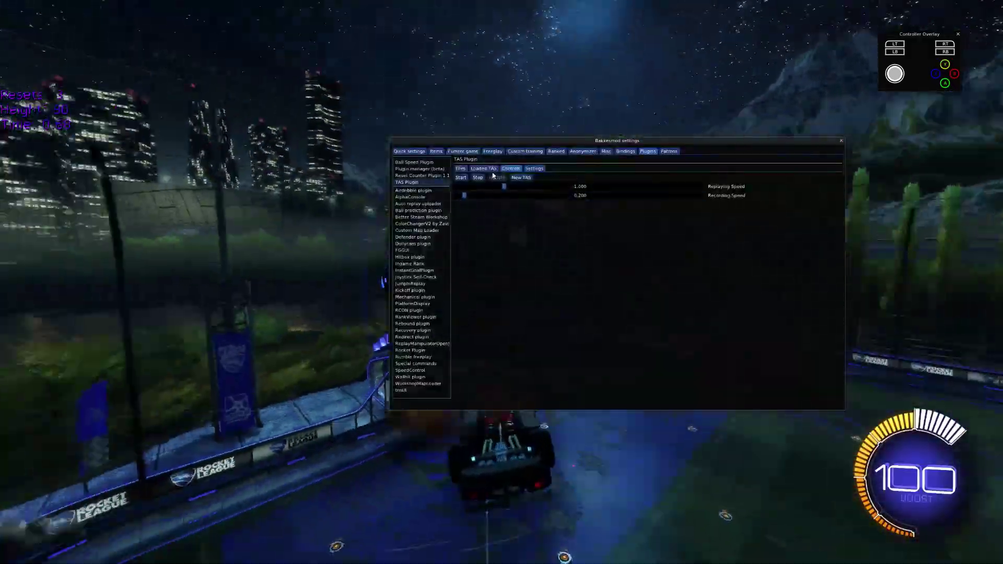
left_click(483, 168)
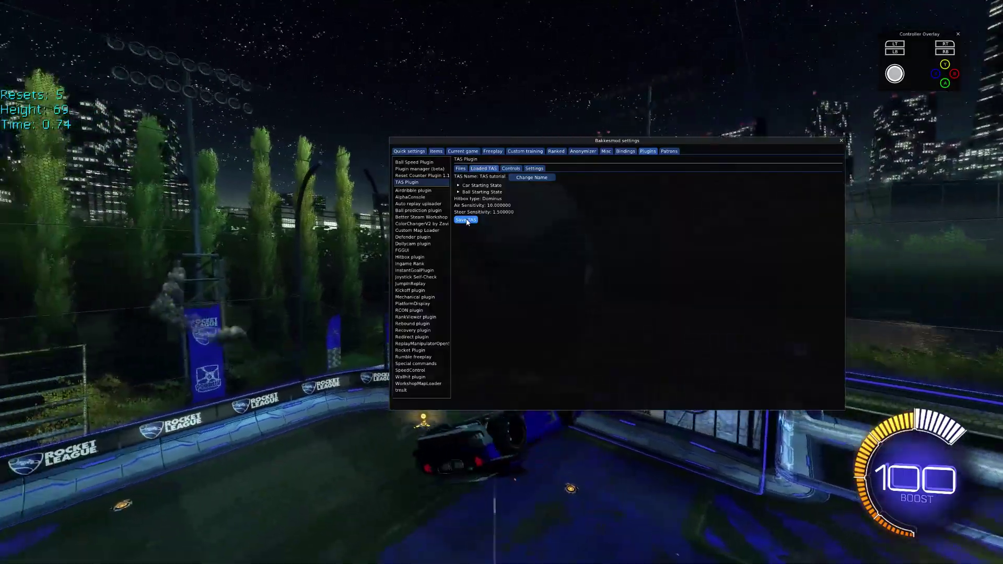
left_click(465, 220)
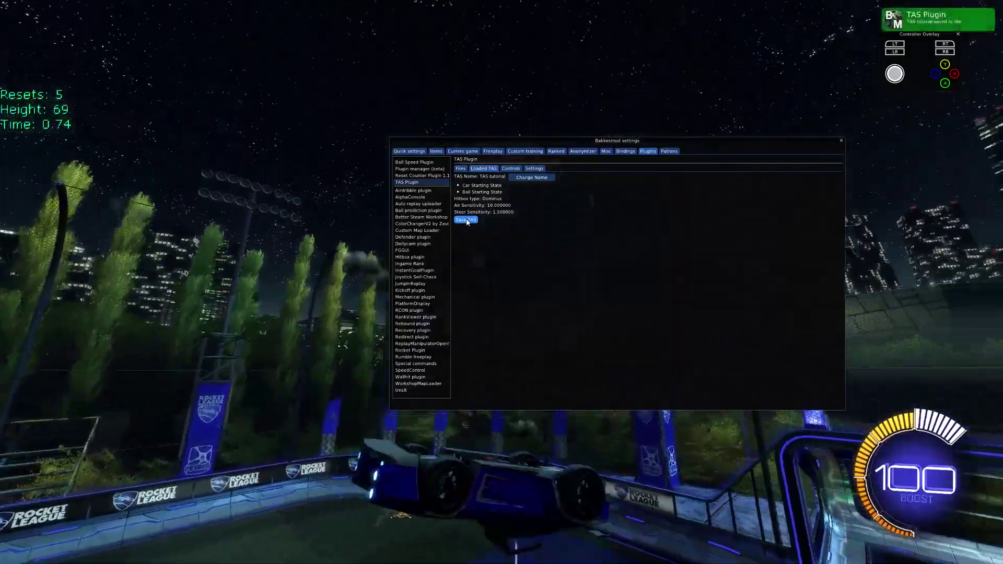
key("F2")
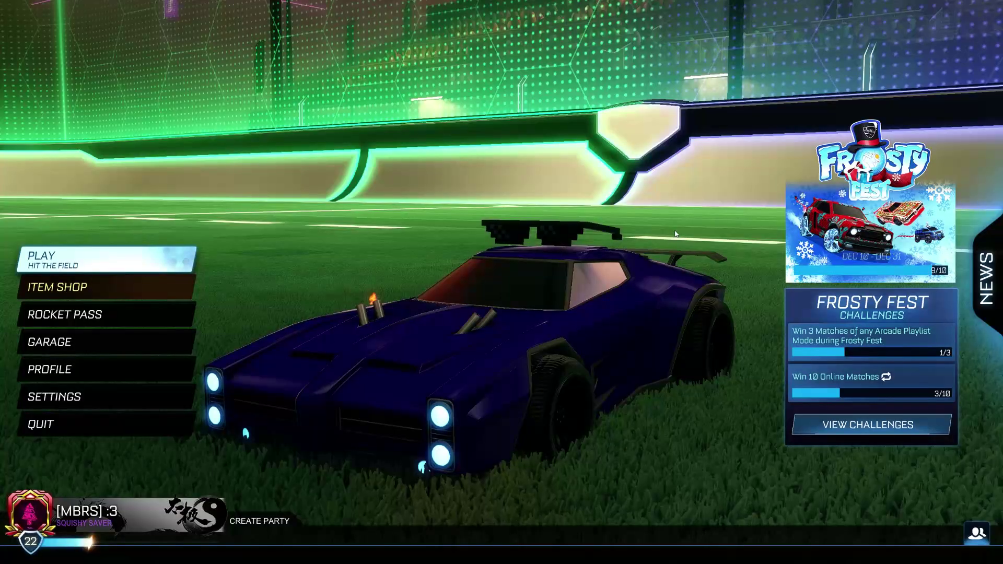
key("F2")
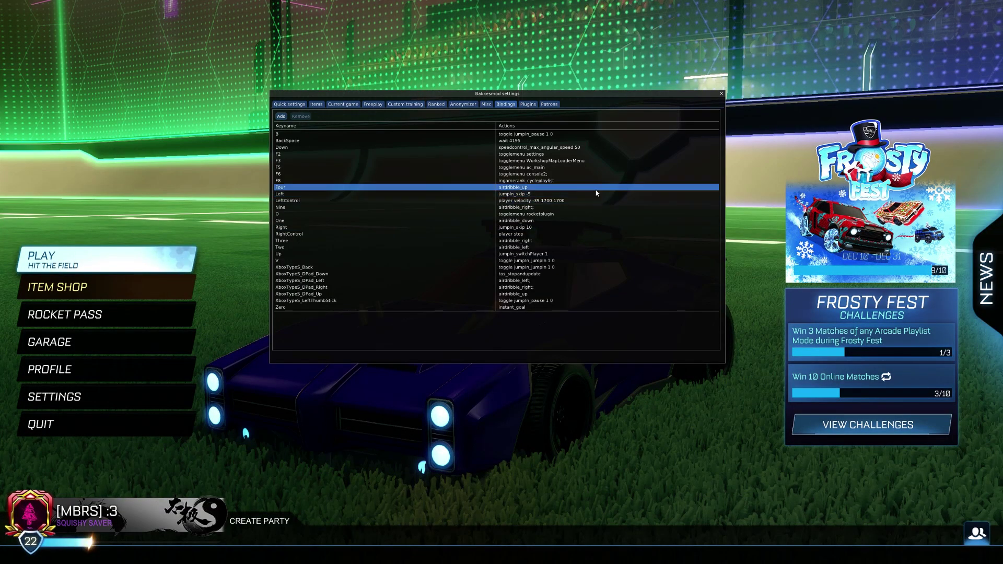
- Add and save a binding of XboxTypeS_DPad_Down to tas_stopandupdate, then close BakkesMod settings
left_click(281, 116)
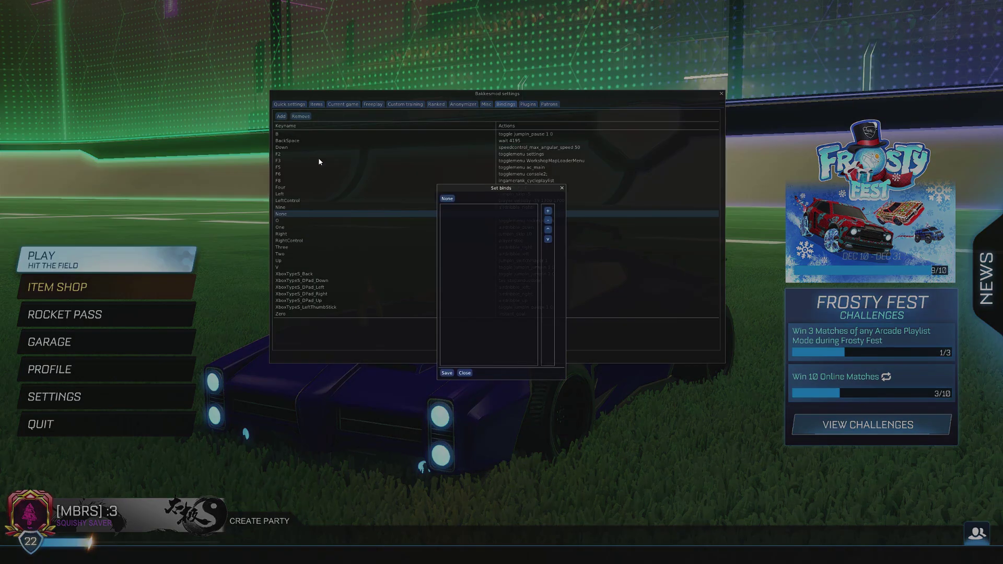
left_click(446, 199)
key("Down")
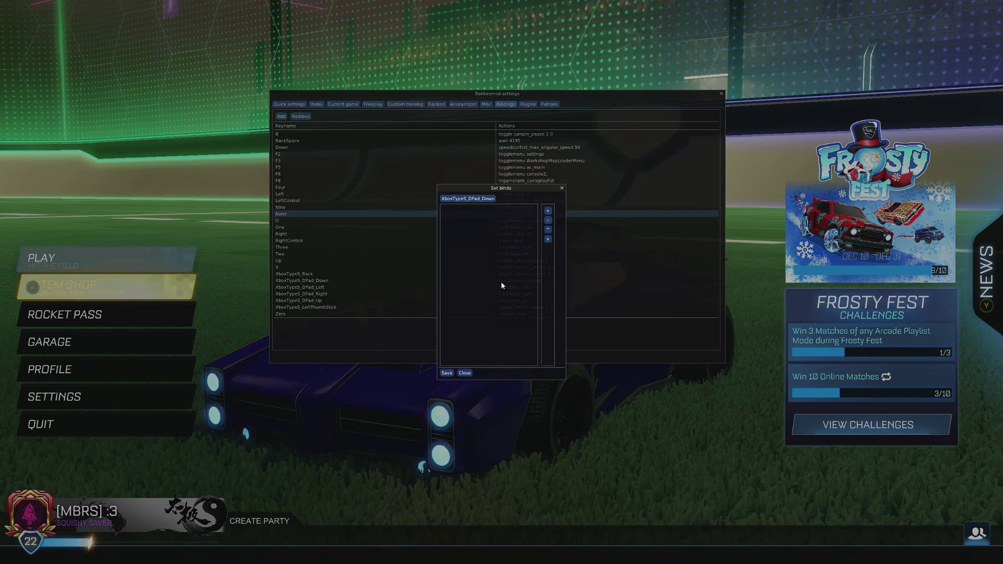
left_click(547, 213)
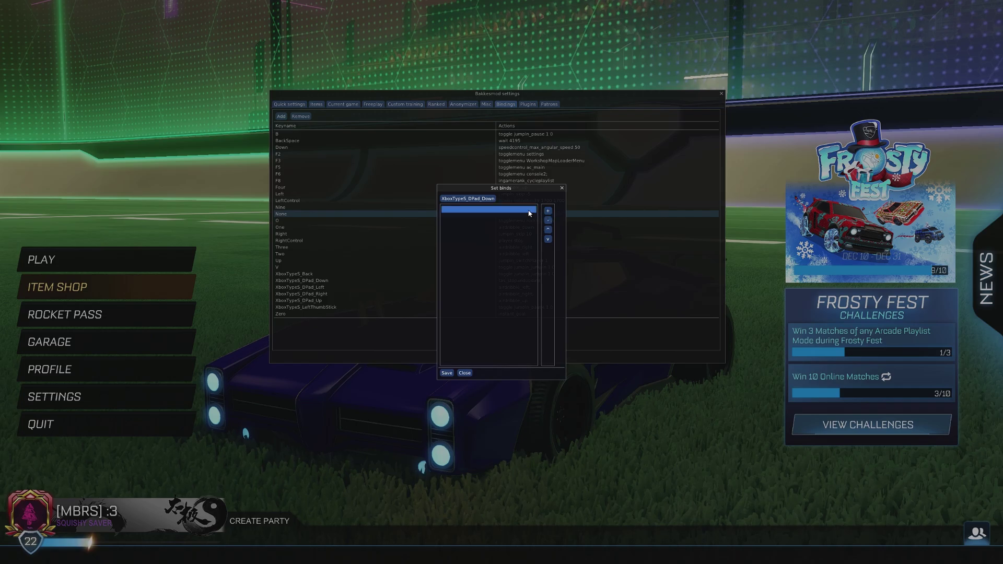
double_click(493, 210)
left_click(478, 233)
type("Ta")
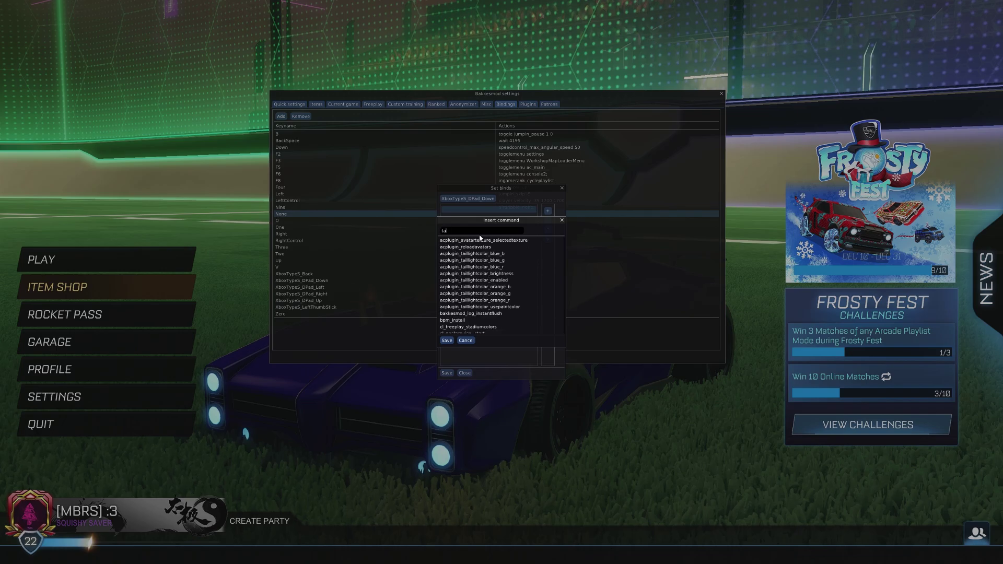
type("s_")
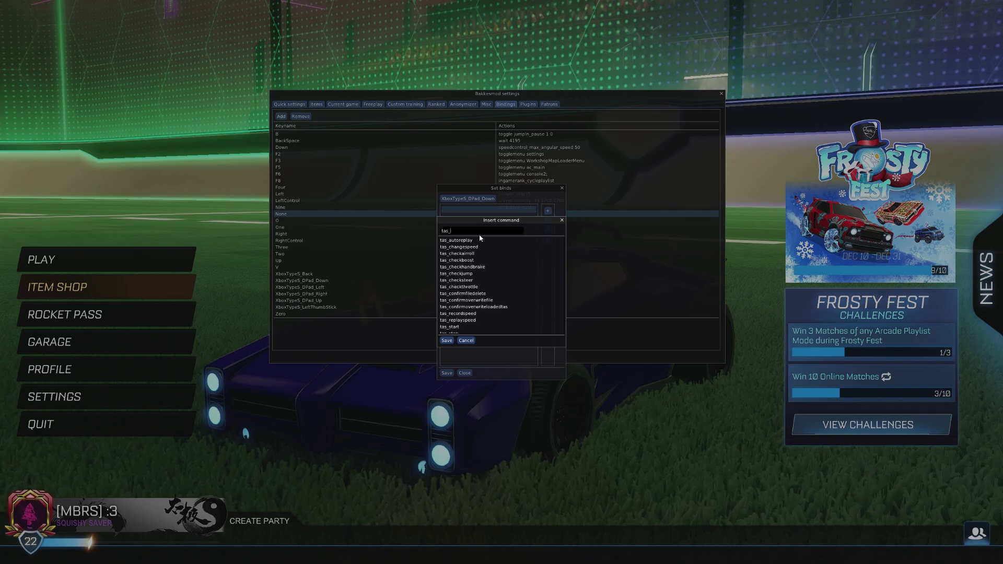
type("stop")
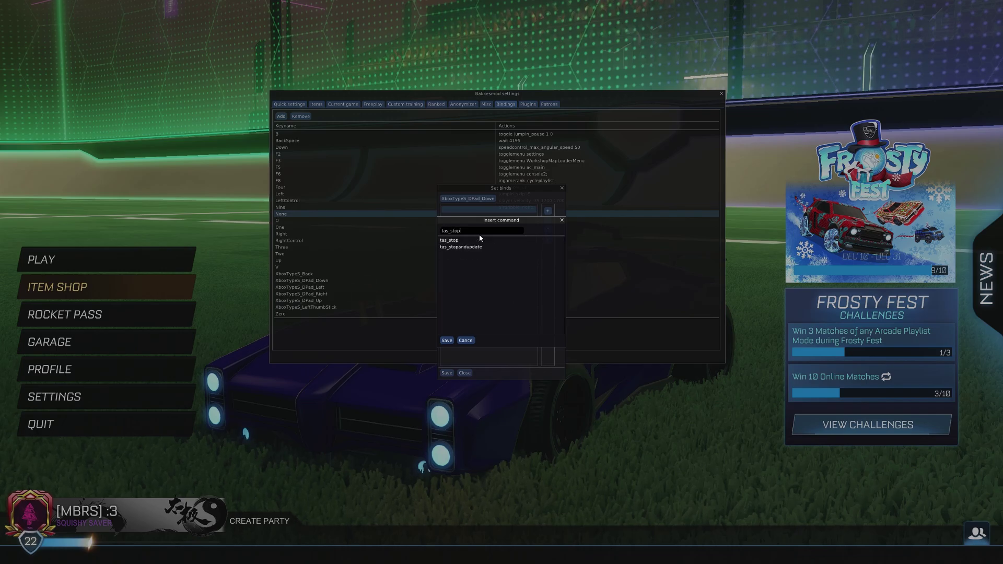
type("andupdate")
left_click(447, 341)
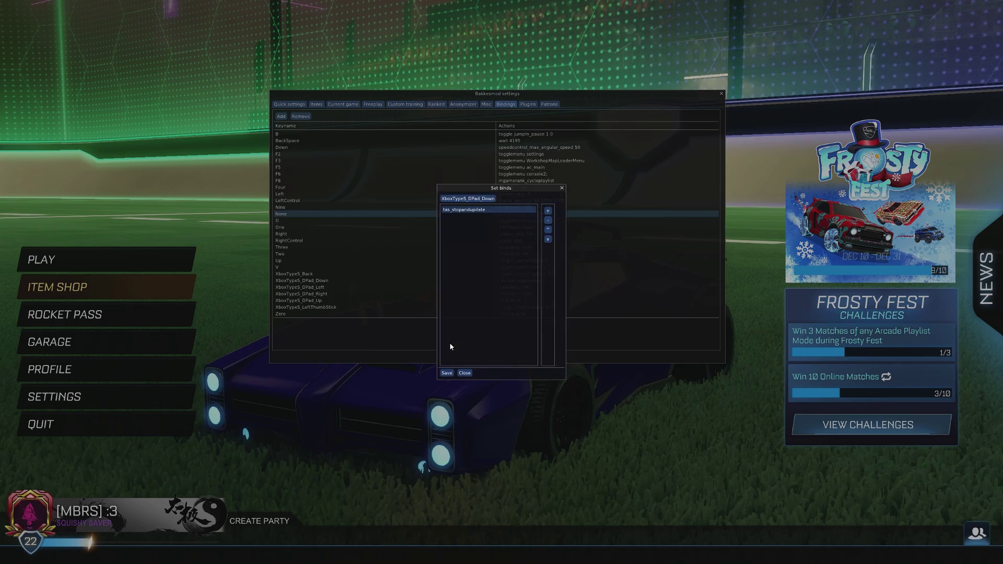
left_click(446, 373)
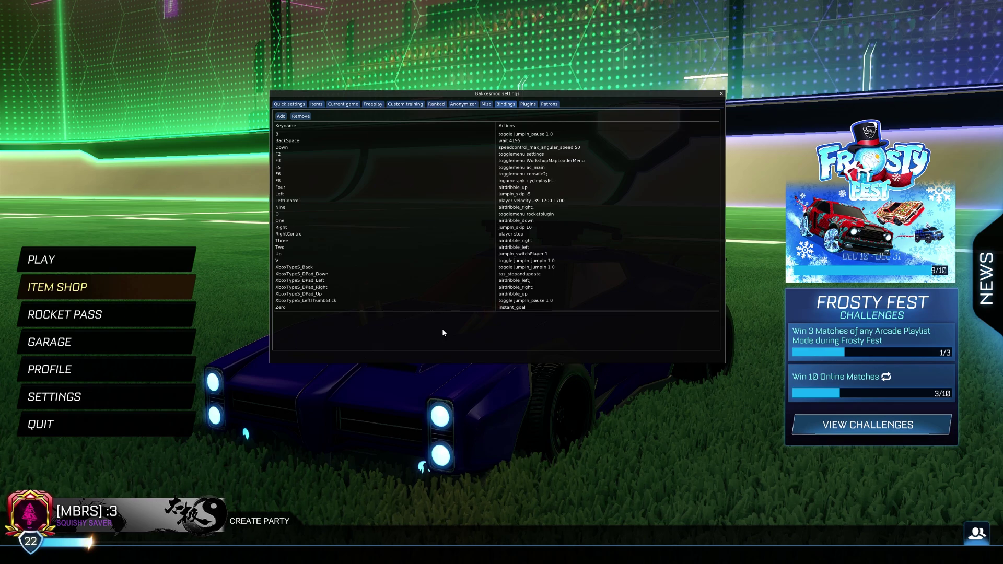
key("F2")
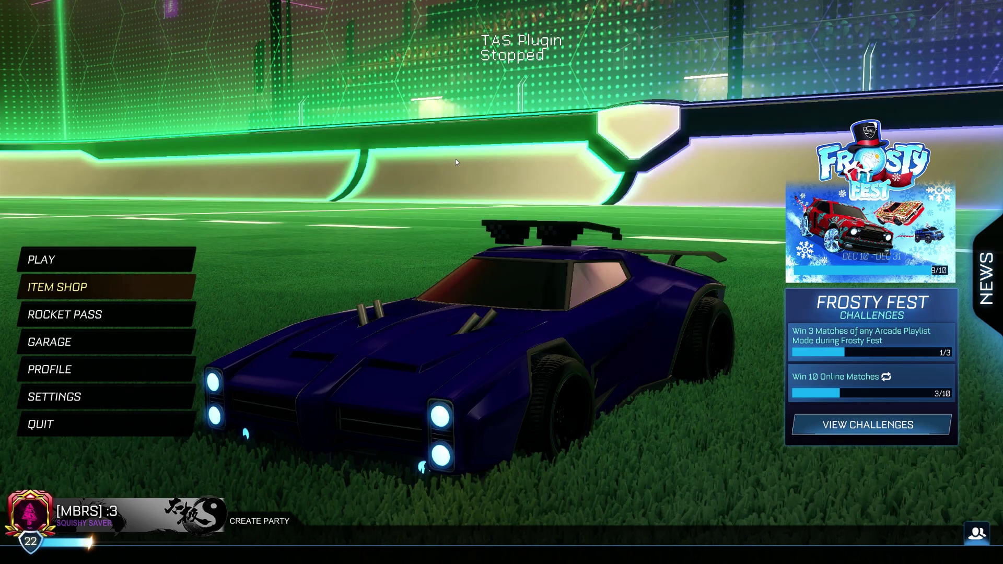
- Uncheck TAS Plugin V1.0 in the plugin manager to unload it
key("F2")
left_click(360, 150)
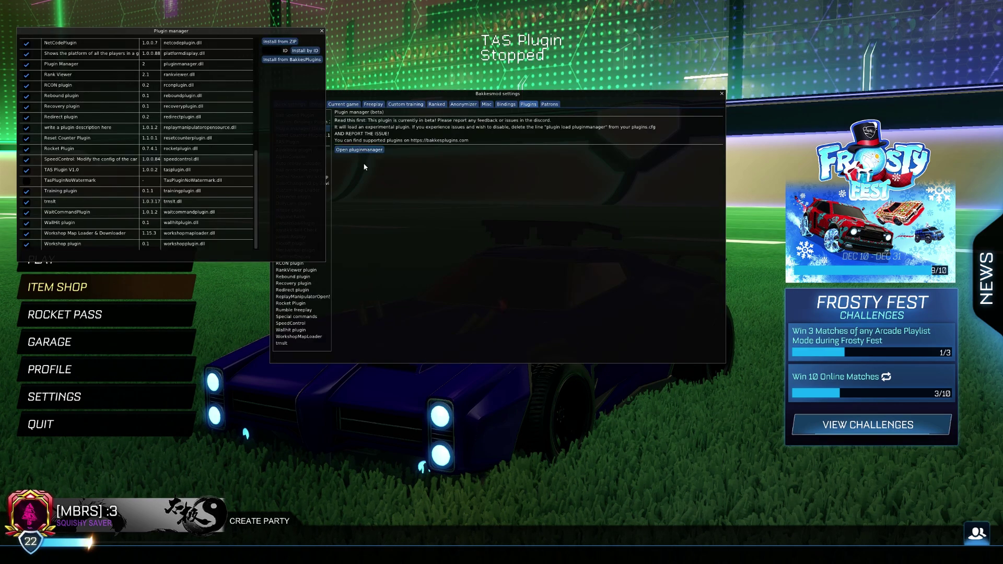
left_click(26, 171)
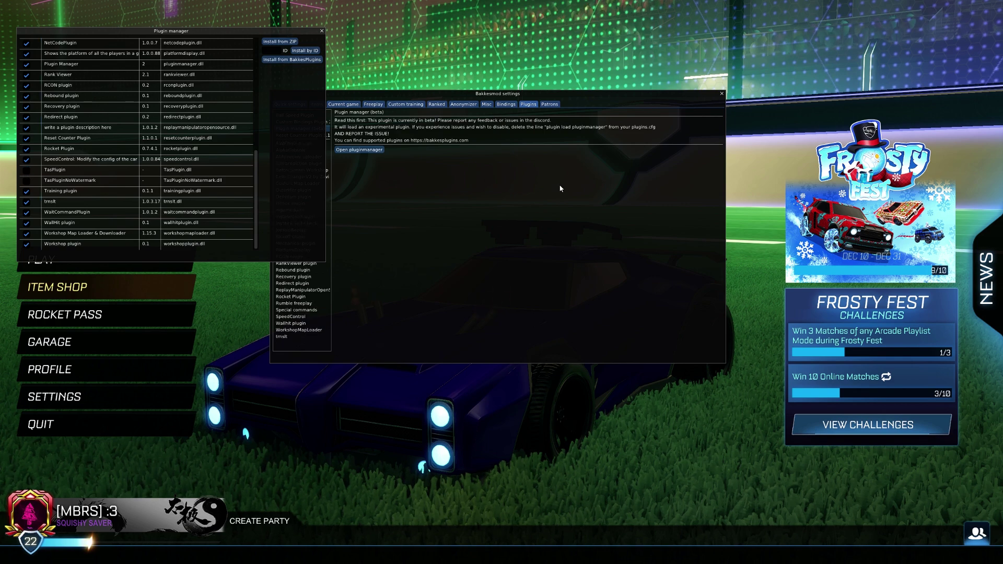